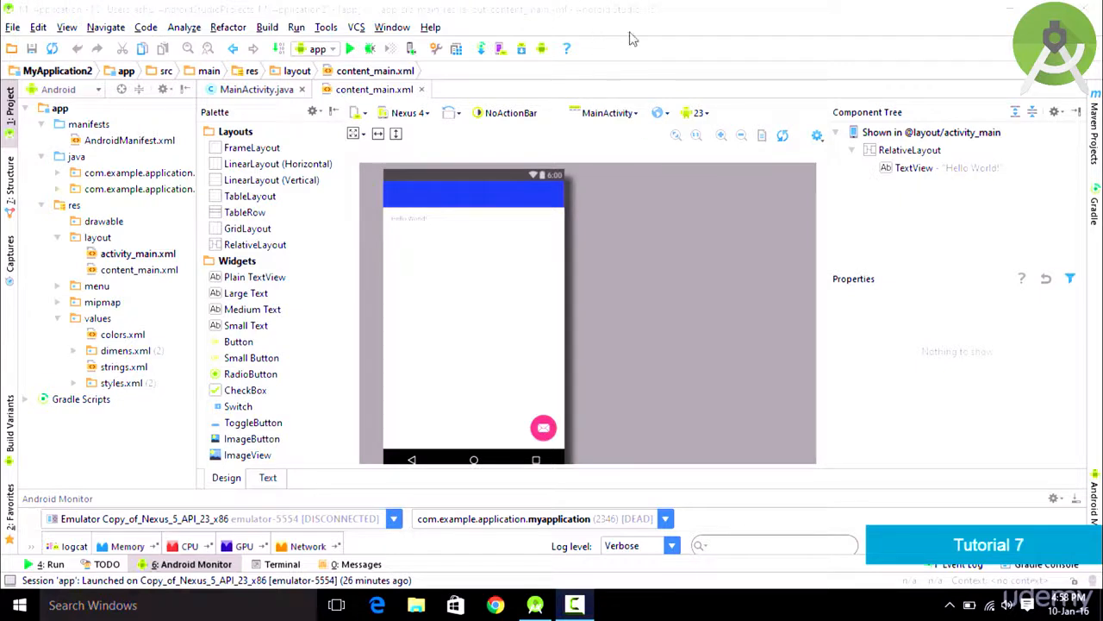
Step: Open the AVD Manager in Android Studio to list the existing Nexus 5 API 23 devices
click(501, 4)
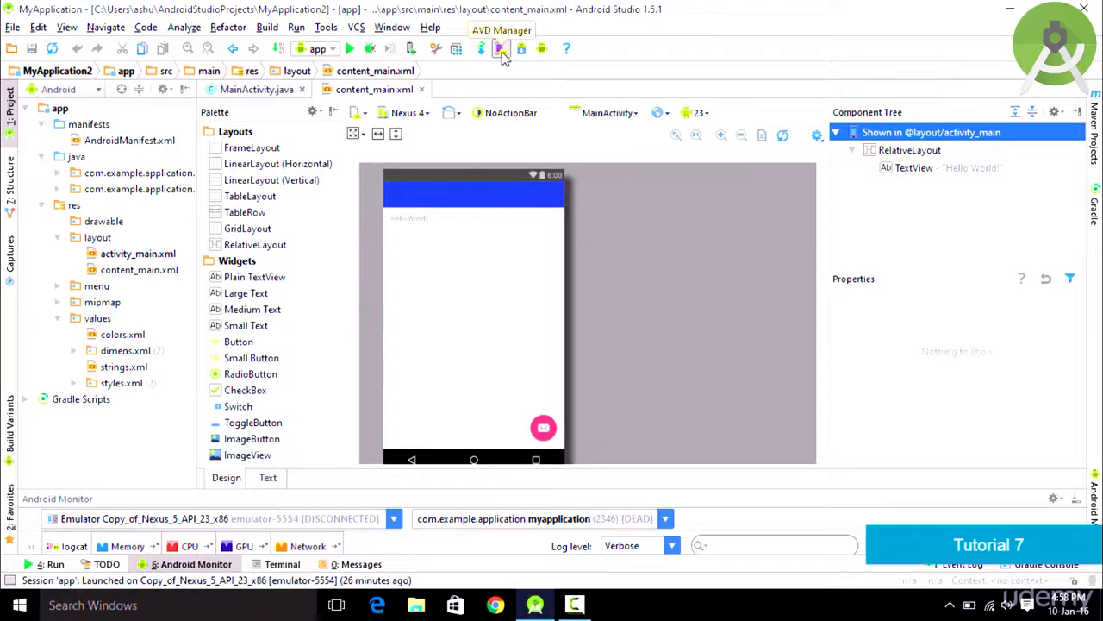
click(502, 52)
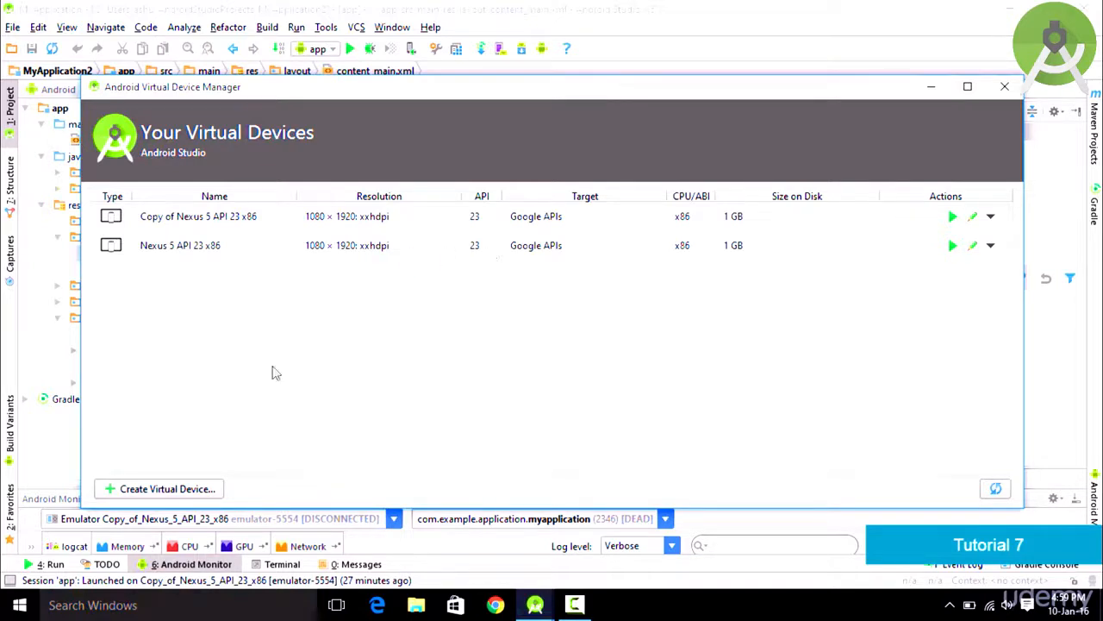
Step: Start a new virtual device and clone the Nexus 5 phone hardware profile
click(188, 488)
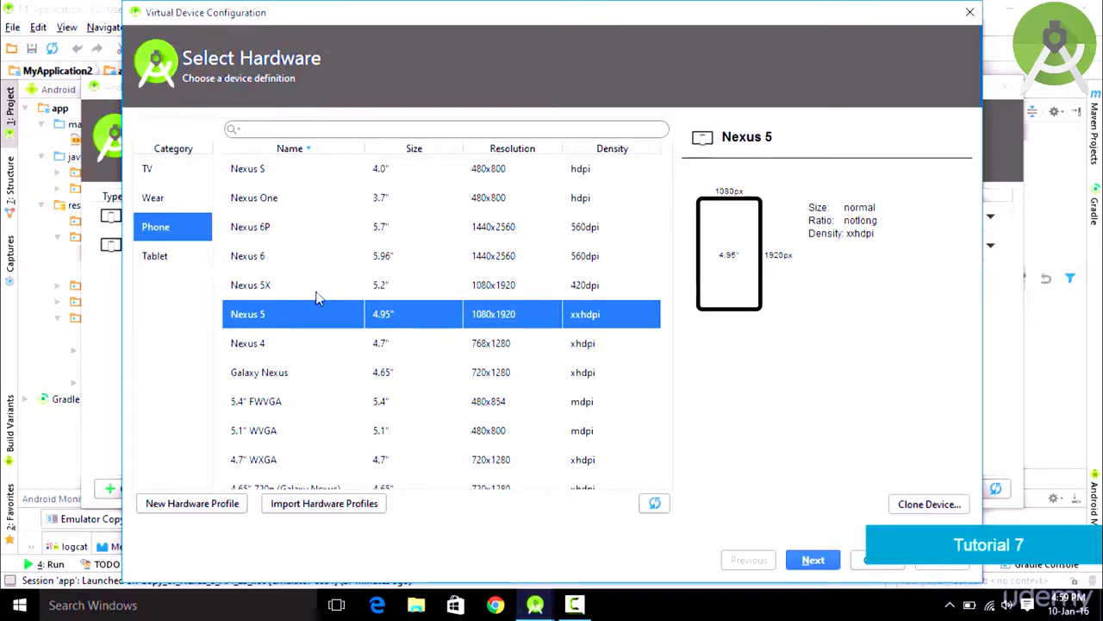
scroll(491, 321, down, 2)
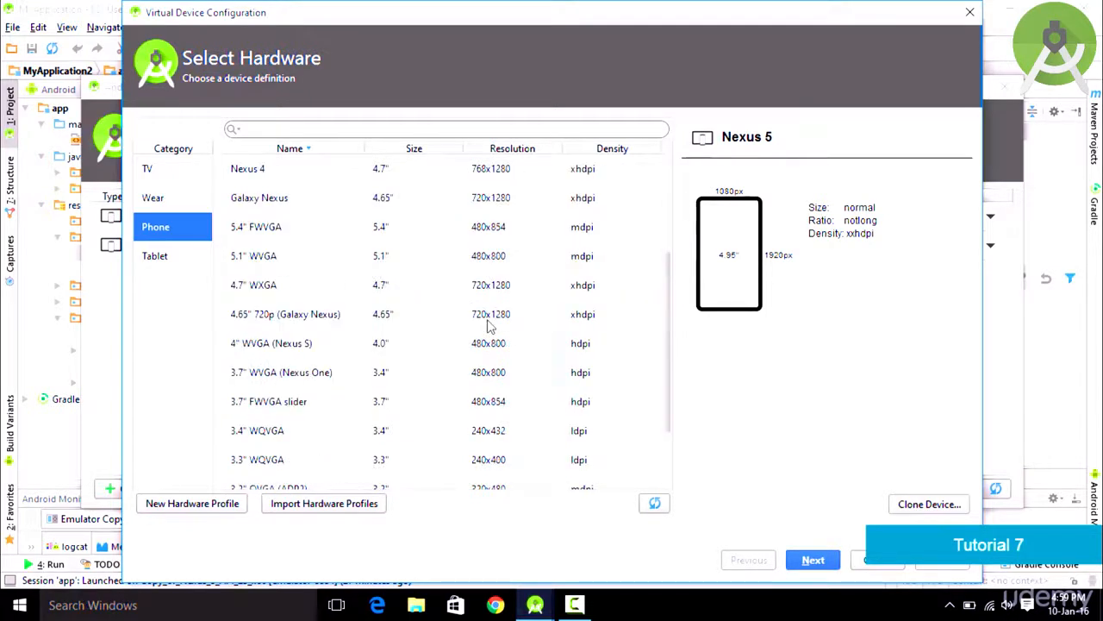
scroll(489, 323, up, 2)
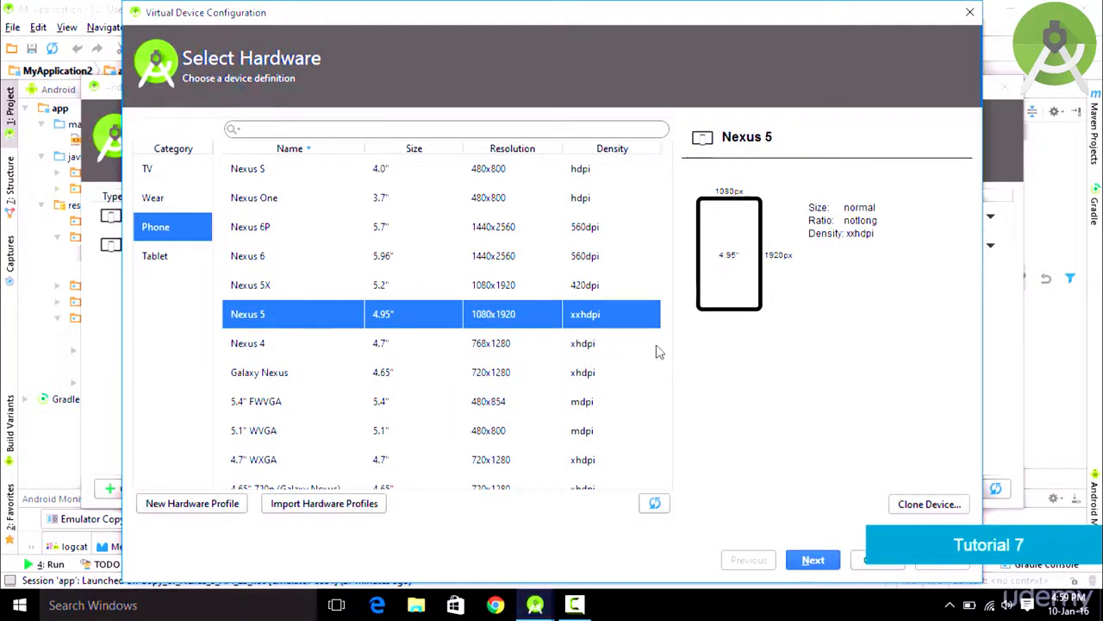
click(905, 506)
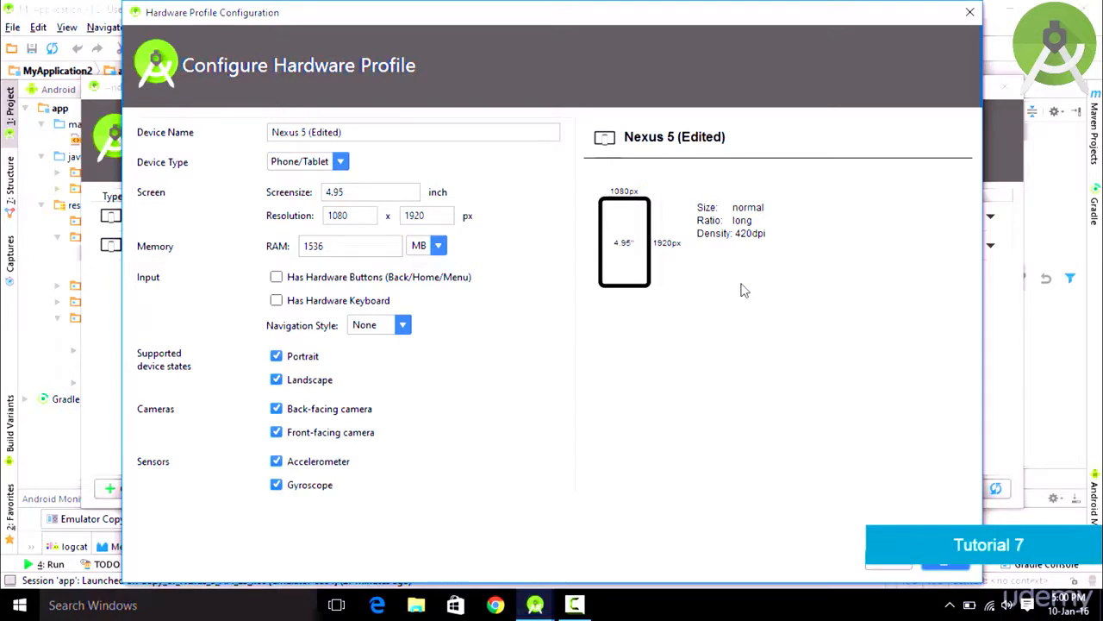
Step: Reduce the Nexus 5 (Edited) profile's RAM to 1000 MB and save it
click(374, 246)
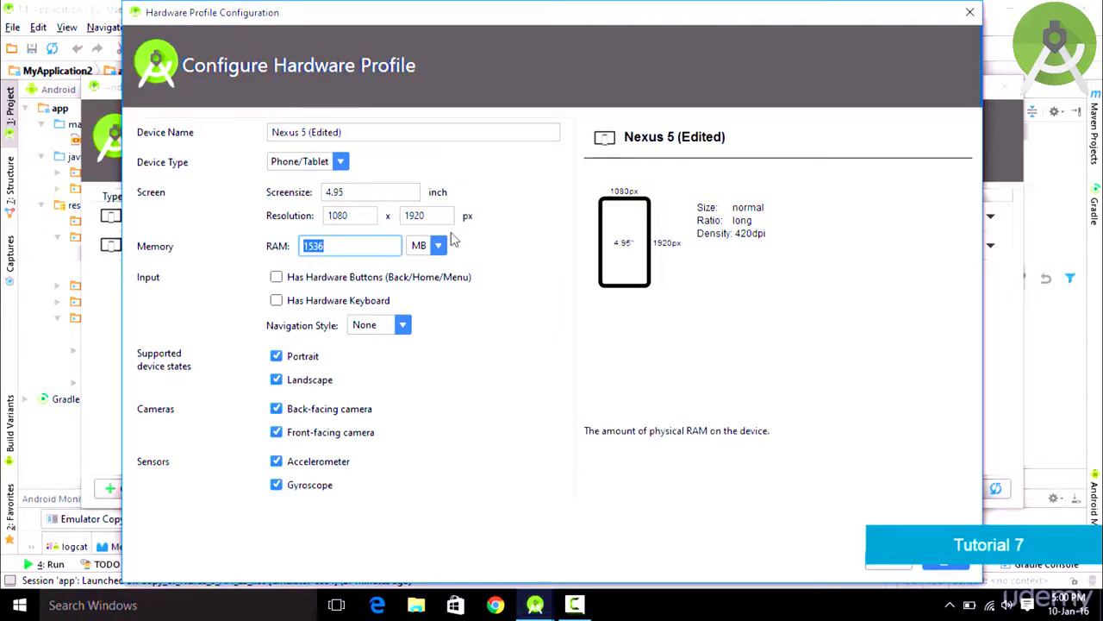
text(1000)
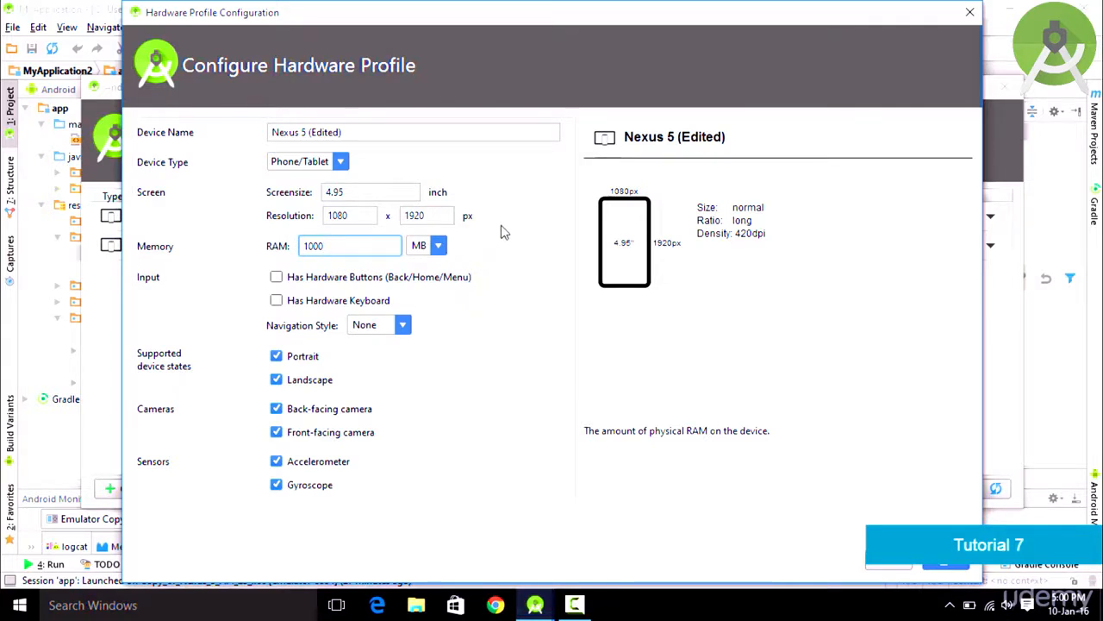
drag(533, 16, 418, 16)
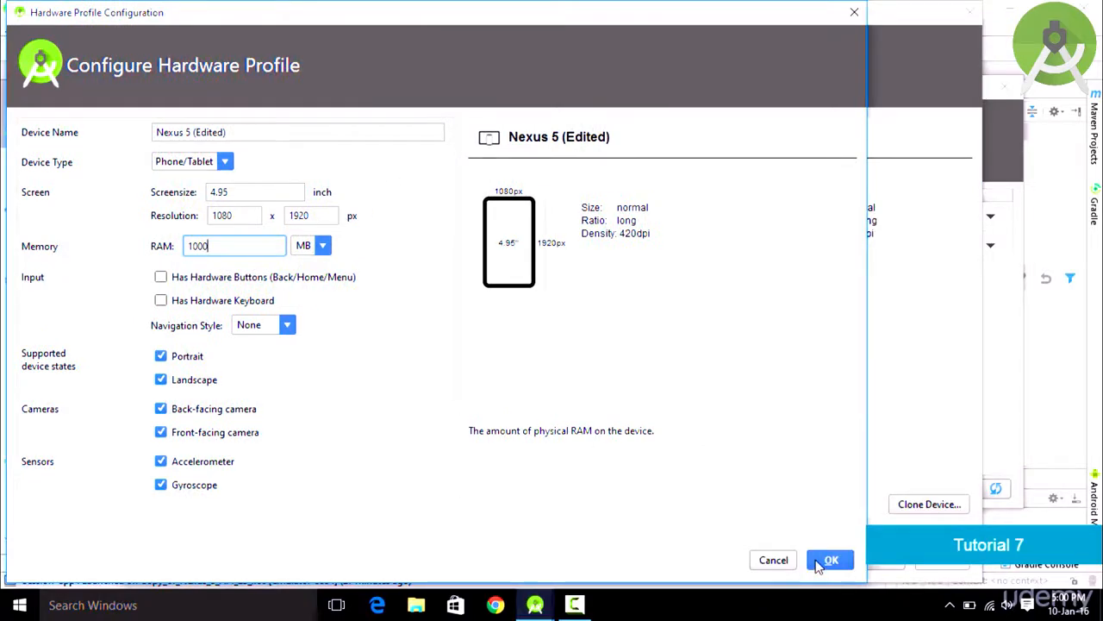
click(828, 560)
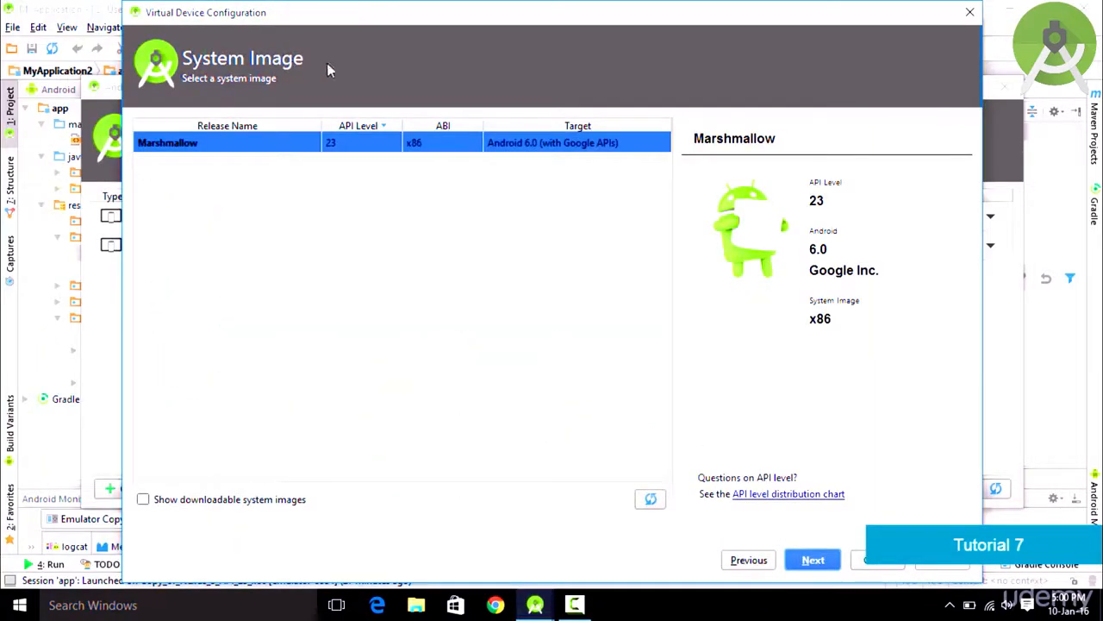
Step: Choose the Marshmallow API 23 x86 system image for the new device
drag(450, 23, 410, 24)
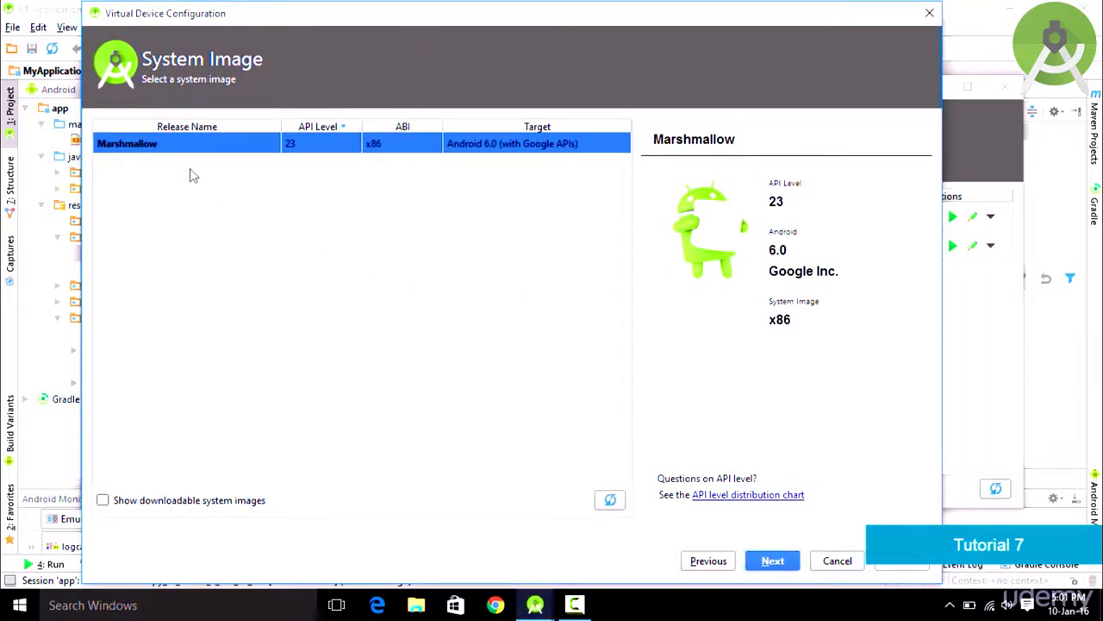
click(772, 560)
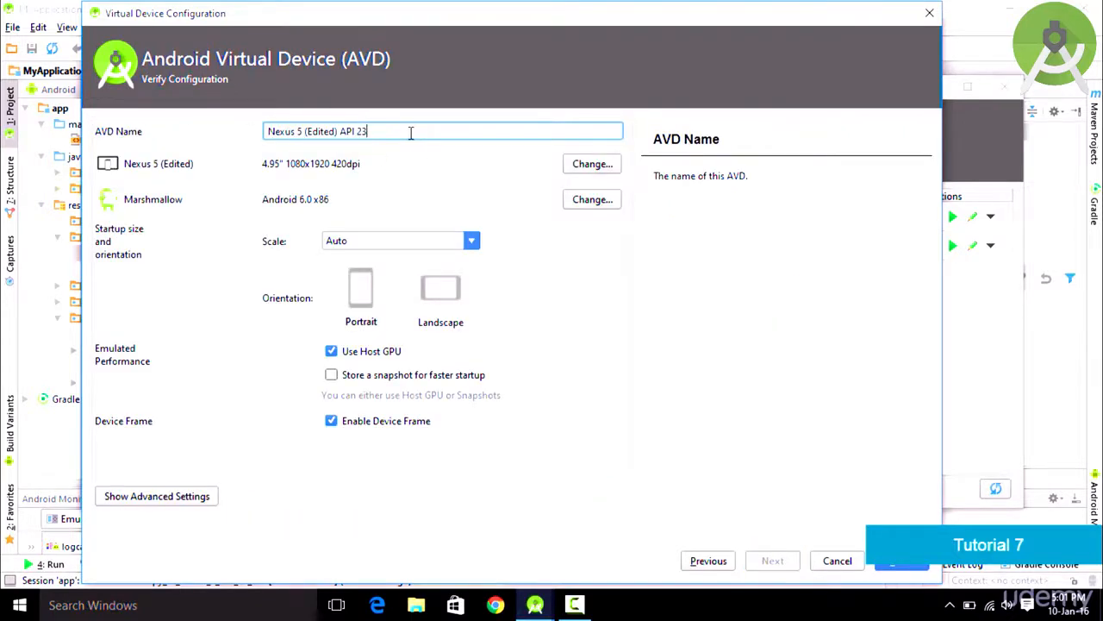
Step: Name the new AVD 'myAndroid' and finish creating it
drag(396, 133, 163, 134)
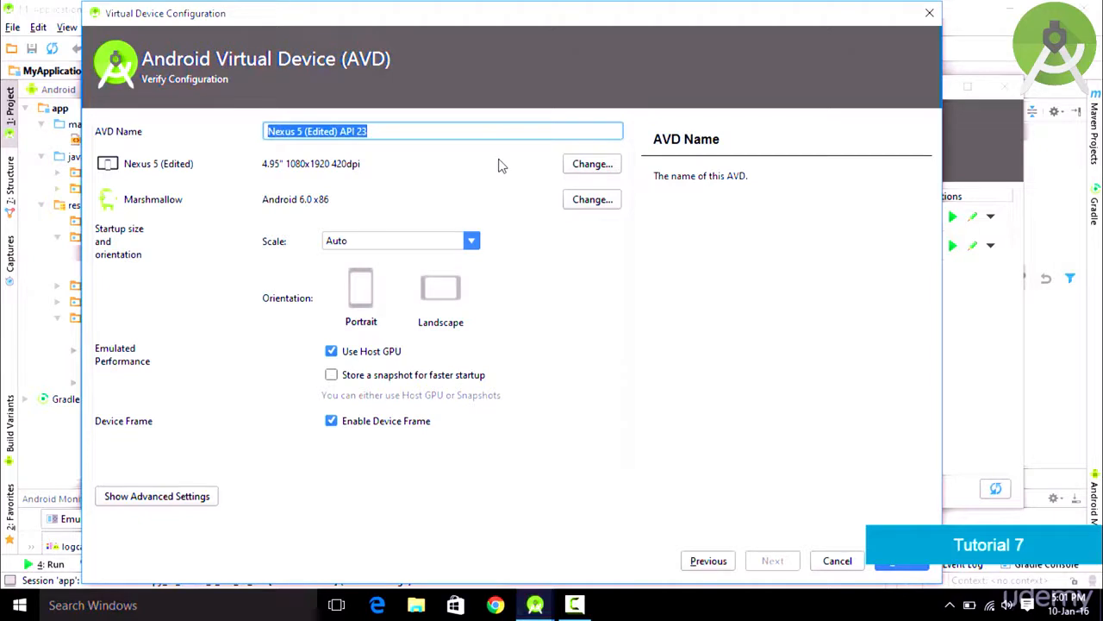
text(my)
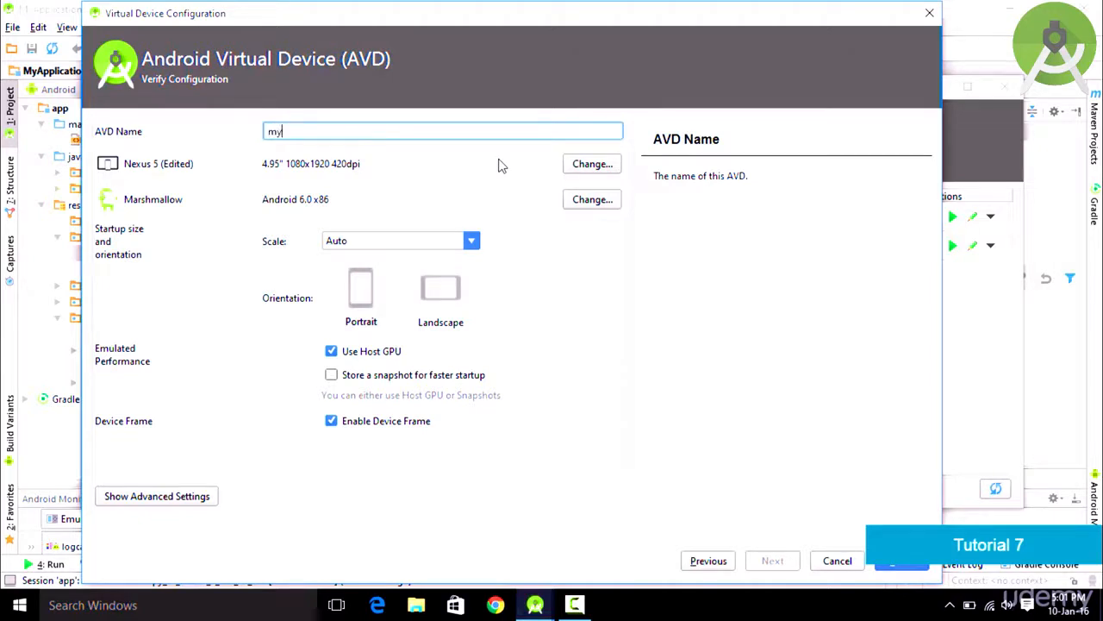
text(Android)
click(899, 567)
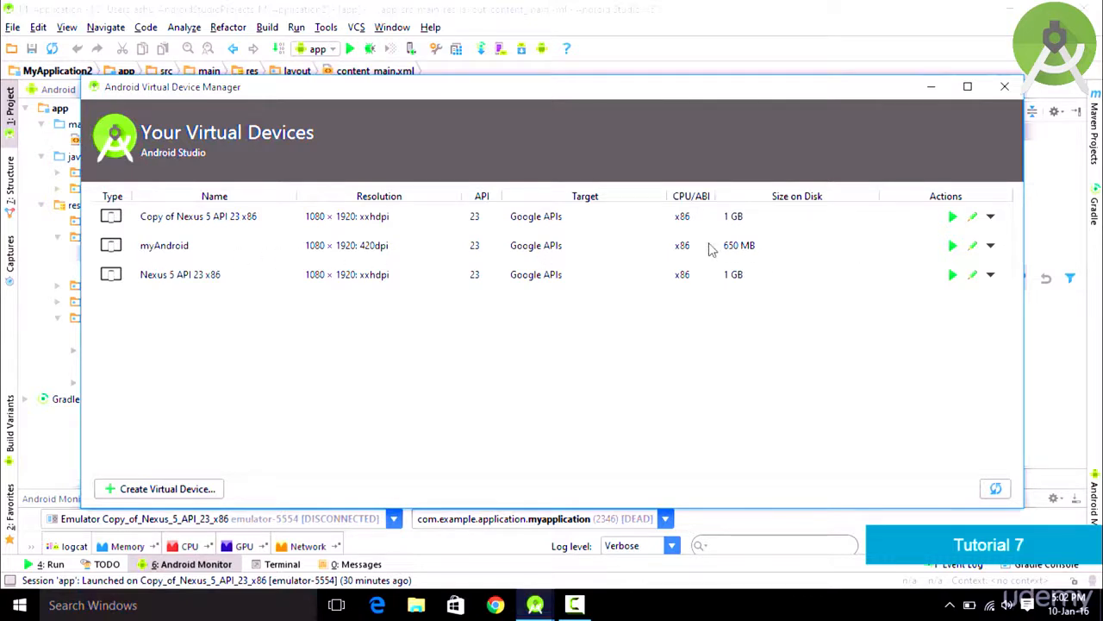
Step: Launch the myAndroid virtual device from the AVD Manager
click(954, 247)
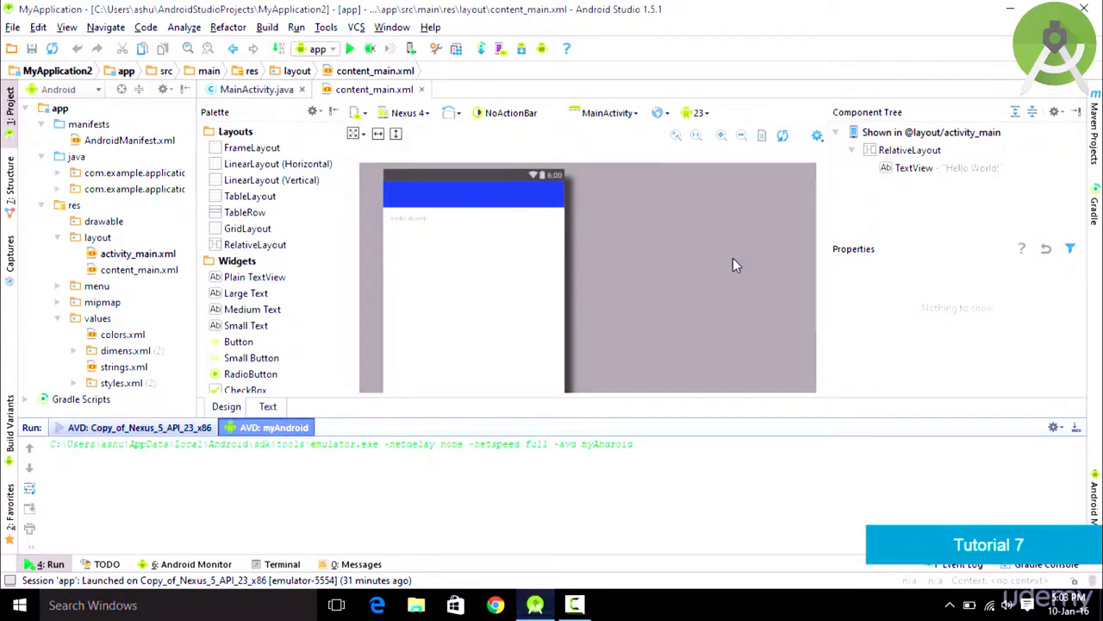
Step: Move the booting myAndroid emulator window into position beside the editor
drag(99, 15, 431, 12)
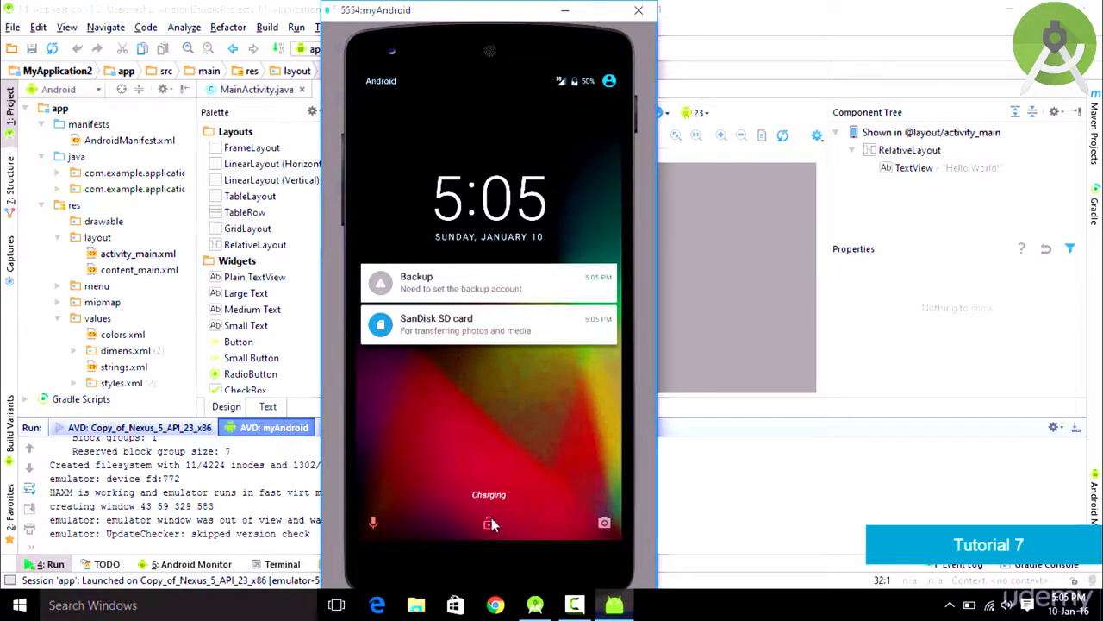
Step: Unlock the emulator, dismiss the welcome card, and show the full app drawer
drag(491, 522, 472, 156)
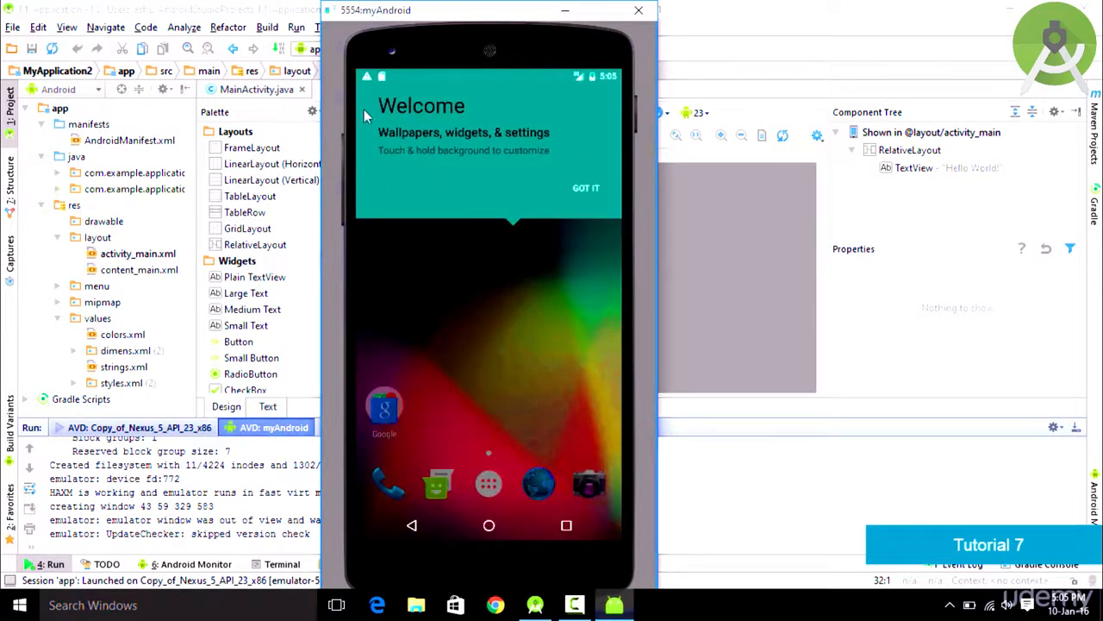
click(587, 186)
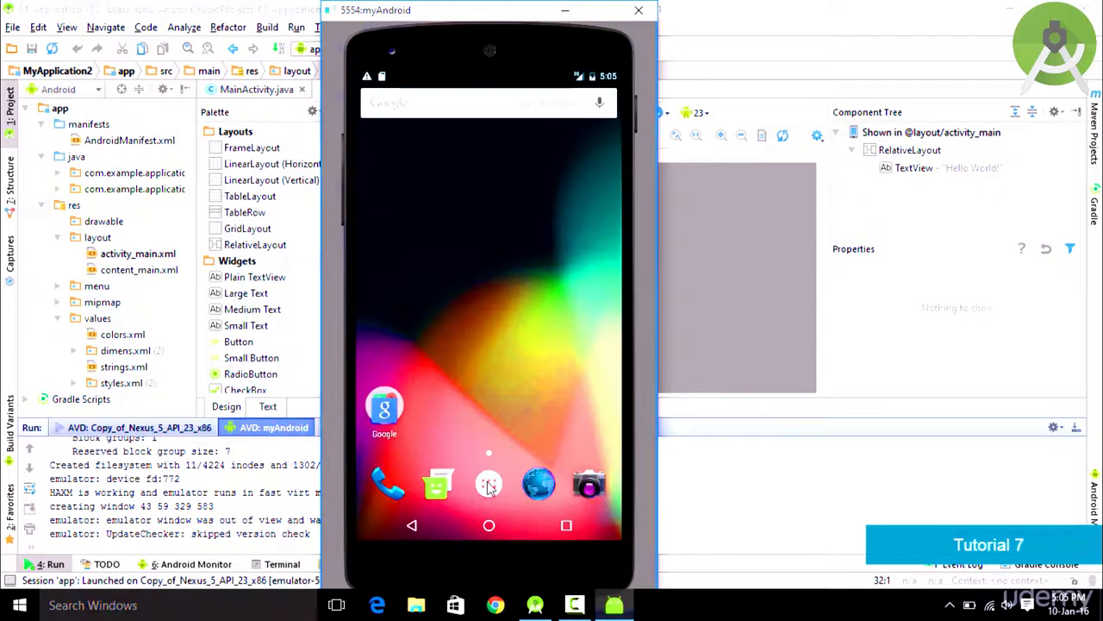
click(489, 485)
drag(515, 221, 485, 475)
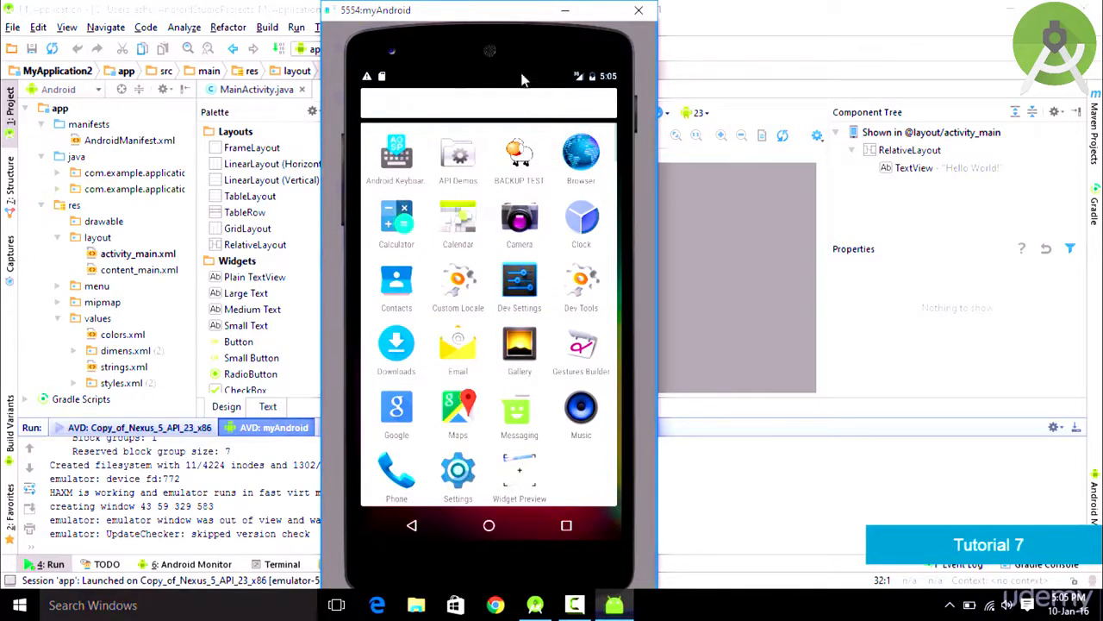
Step: Open the Browser app from the emulator's app drawer
click(583, 159)
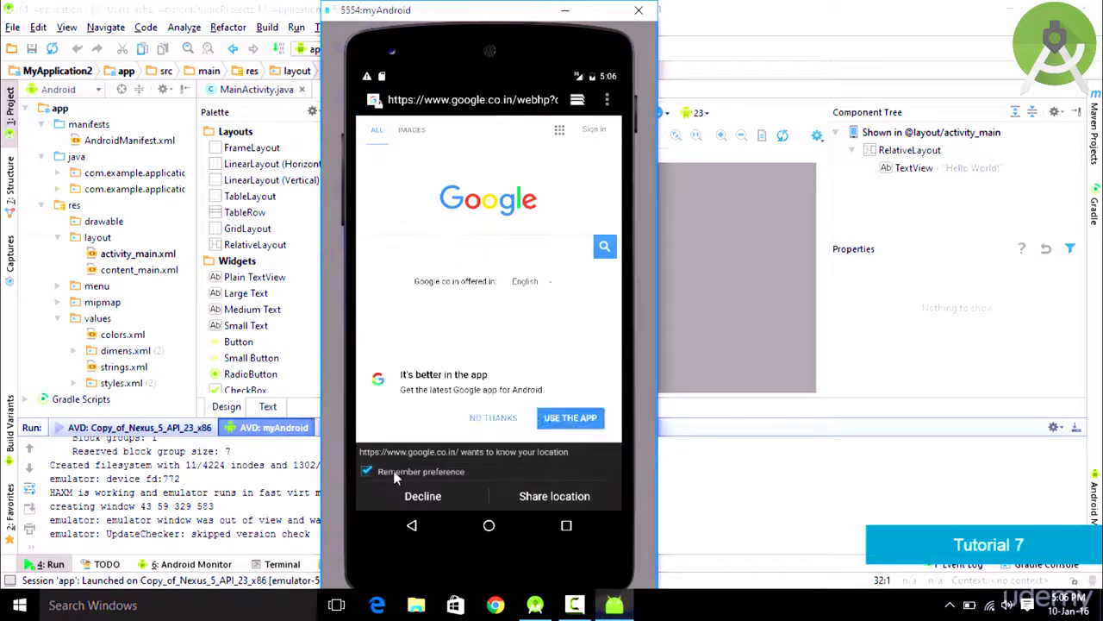
Step: Skip remembering location, search Google for 'android studio', skim results, then return home
click(368, 471)
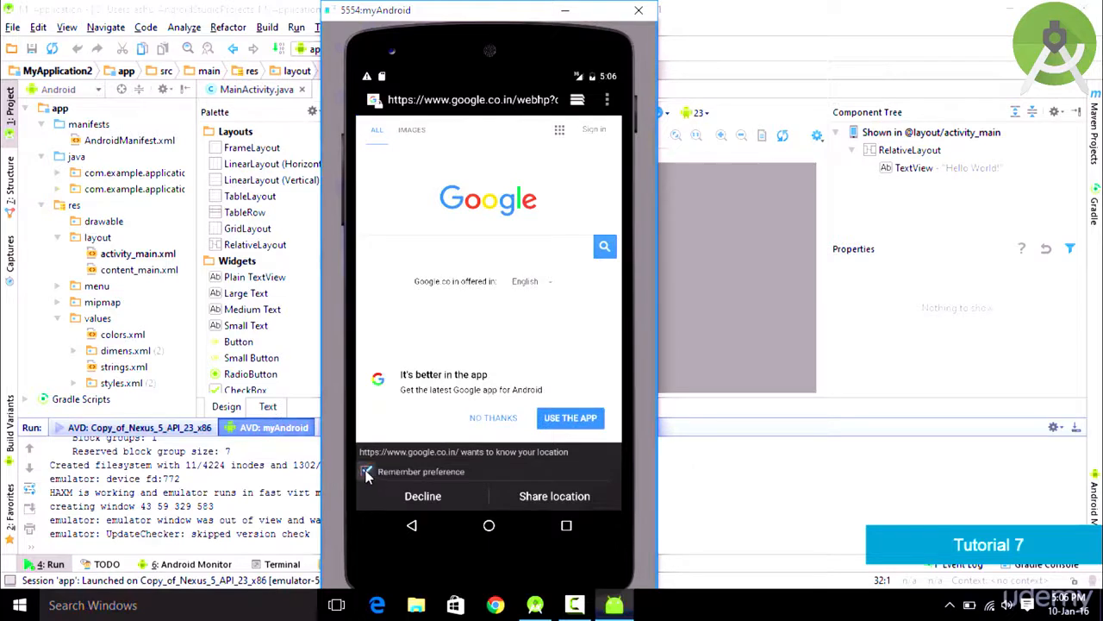
click(446, 249)
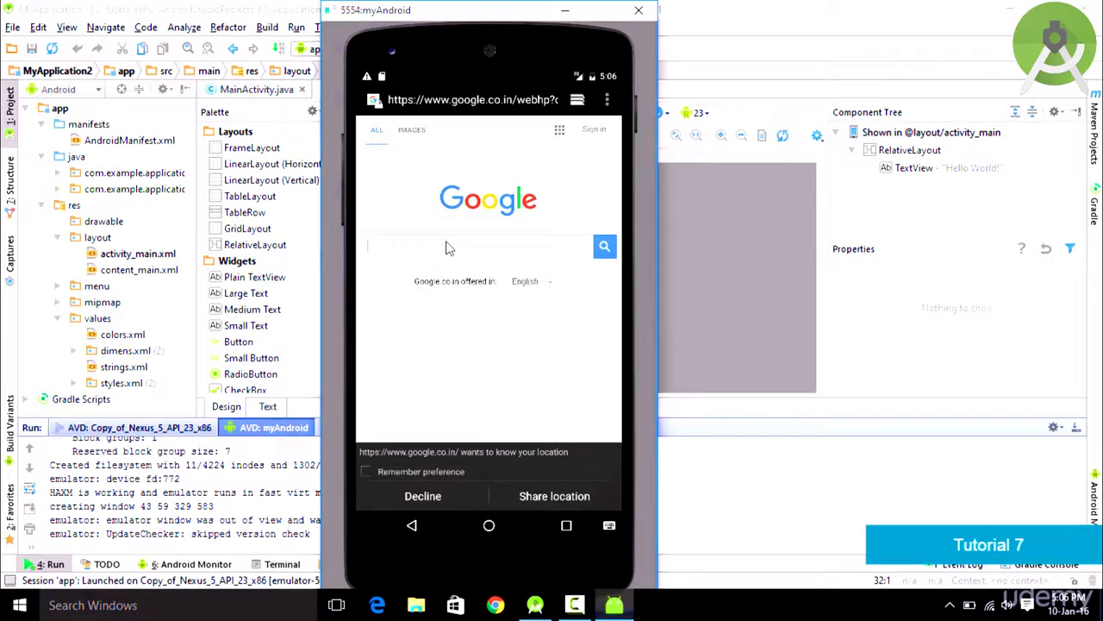
text(android studio)
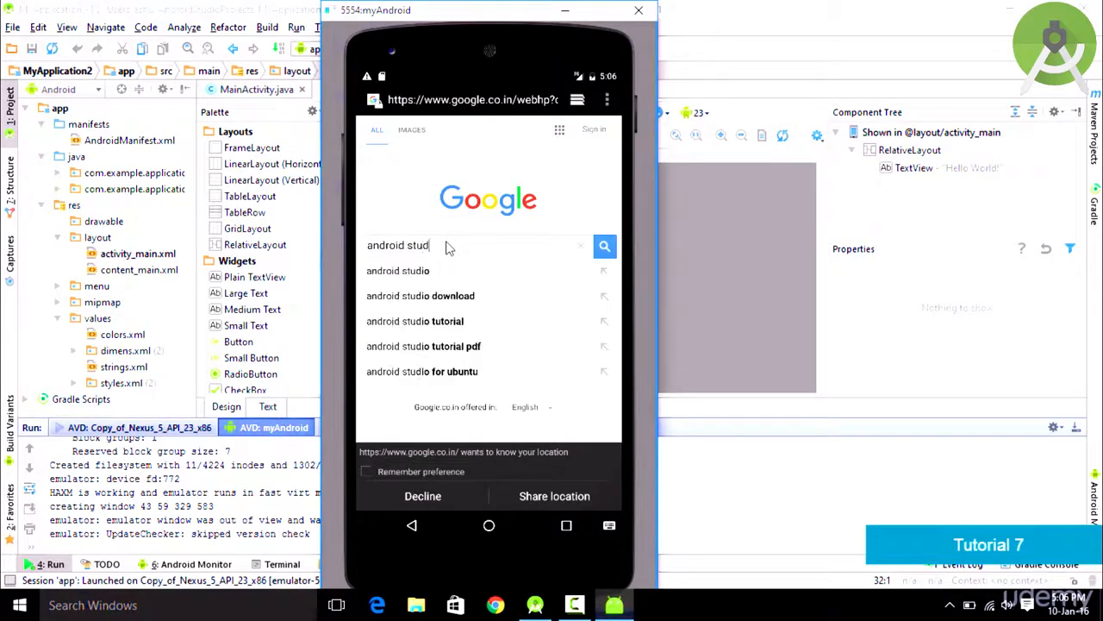
key(Return)
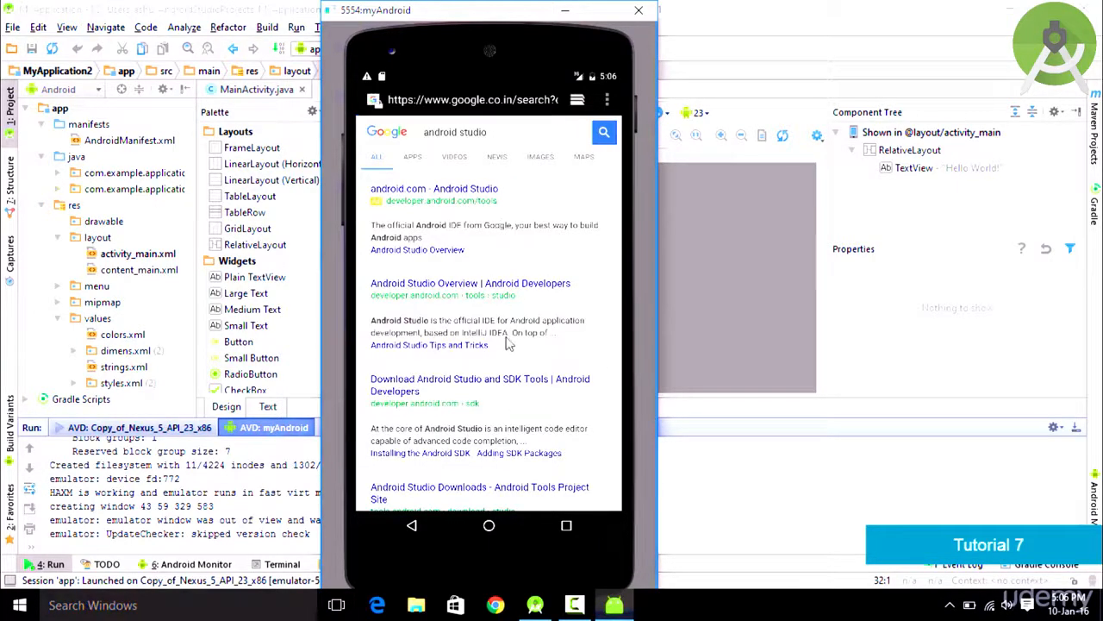
scroll(507, 344, down, 5)
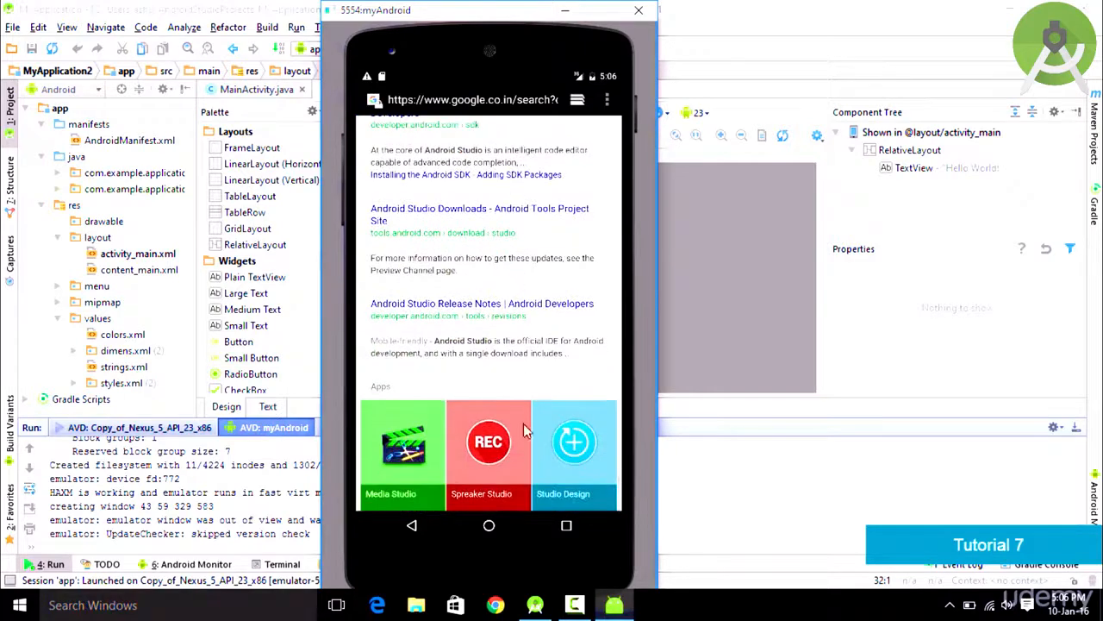
scroll(526, 423, up, 4)
click(412, 525)
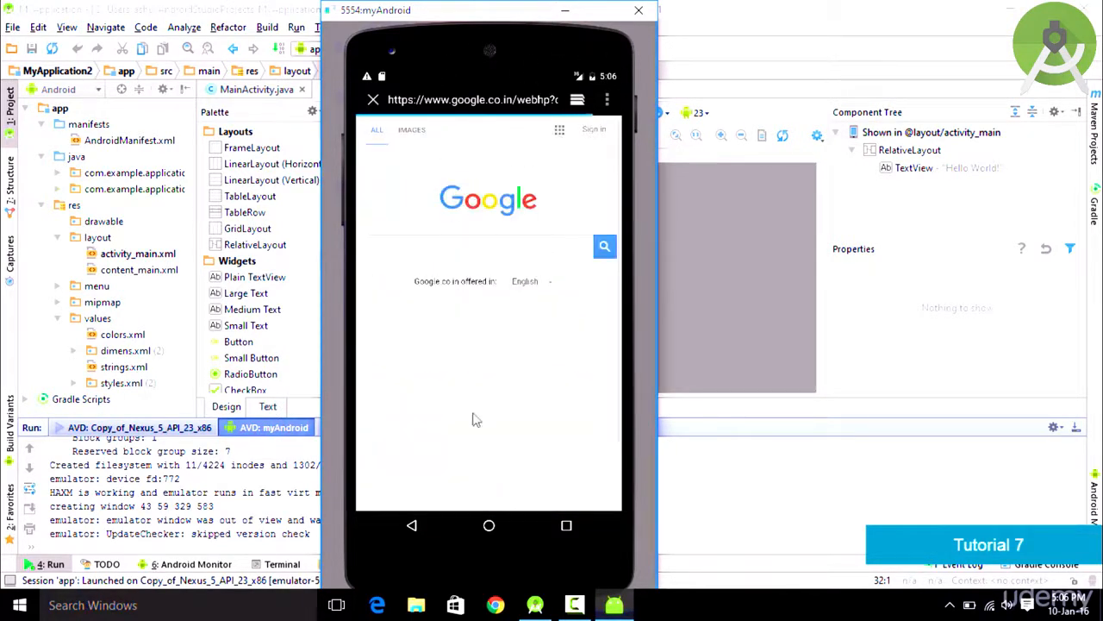
Step: Back out of the Browser twice to leave the Google page and return to the apps screen
click(412, 530)
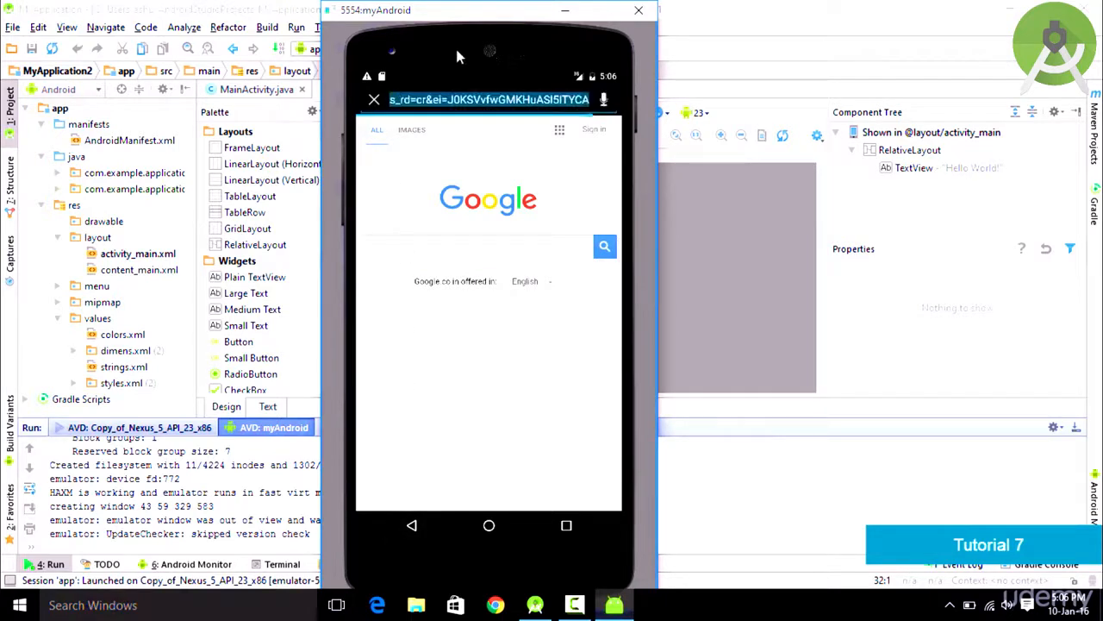
click(415, 527)
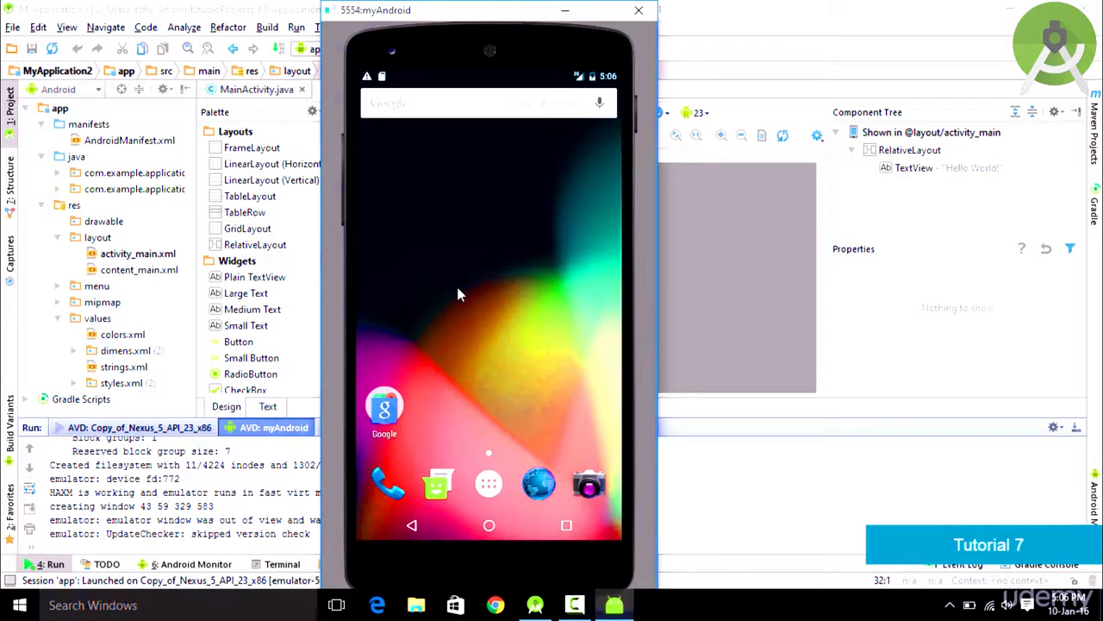